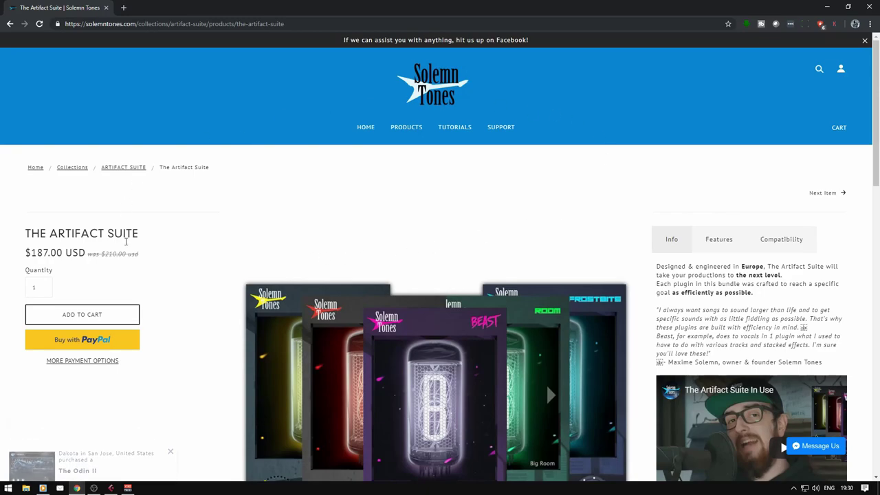
Look over the title, price and plugin images on The Artifact Suite product page
{"action": "left_click_drag", "start_coordinate": [25, 234], "coordinate": [130, 235]}
{"action": "left_click", "coordinate": [241, 255]}
{"action": "scroll", "coordinate": [264, 249], "scroll_direction": "down", "scroll_amount": 2}
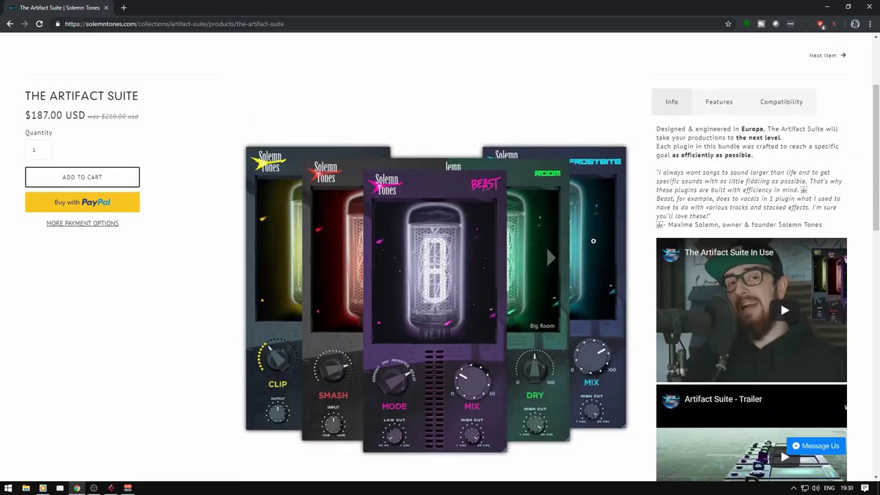
{"action": "scroll", "coordinate": [371, 215], "scroll_direction": "up", "scroll_amount": 2}
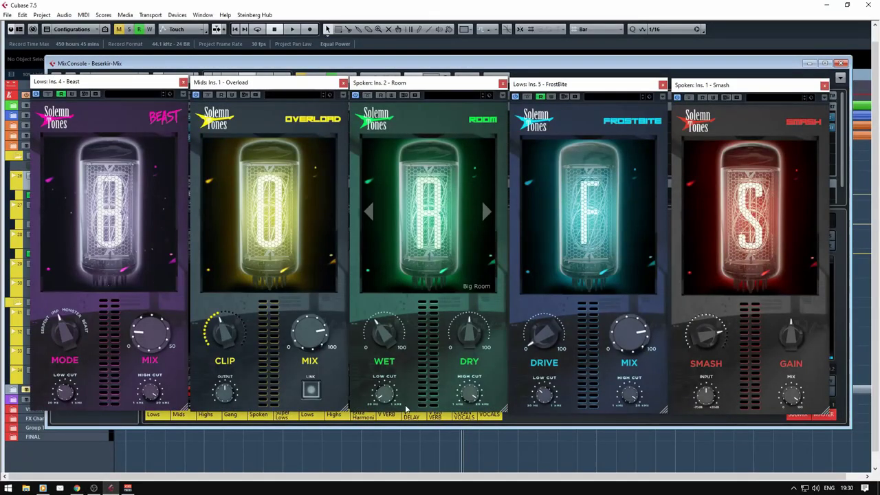
Switch to Cubase 7.5 and show the transport panel
{"action": "key", "text": "F2"}
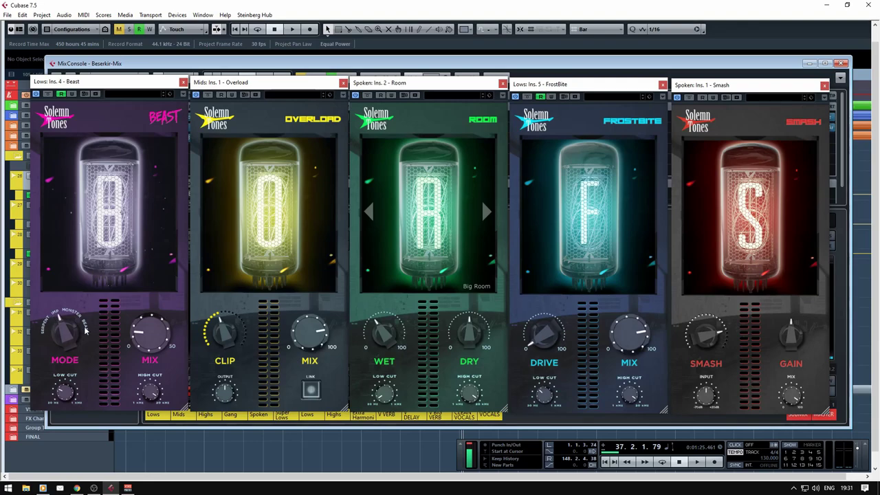
Try out Beast's Mode and Mix knobs and try to enable Link in the Overload plugin
{"action": "left_click_drag", "start_coordinate": [87, 332], "coordinate": [61, 340]}
{"action": "mouse_move", "coordinate": [139, 336]}
{"action": "left_mouse_down"}
{"action": "mouse_move", "coordinate": [140, 323]}
{"action": "mouse_move", "coordinate": [139, 337]}
{"action": "left_mouse_up"}
{"action": "left_click", "coordinate": [311, 390]}
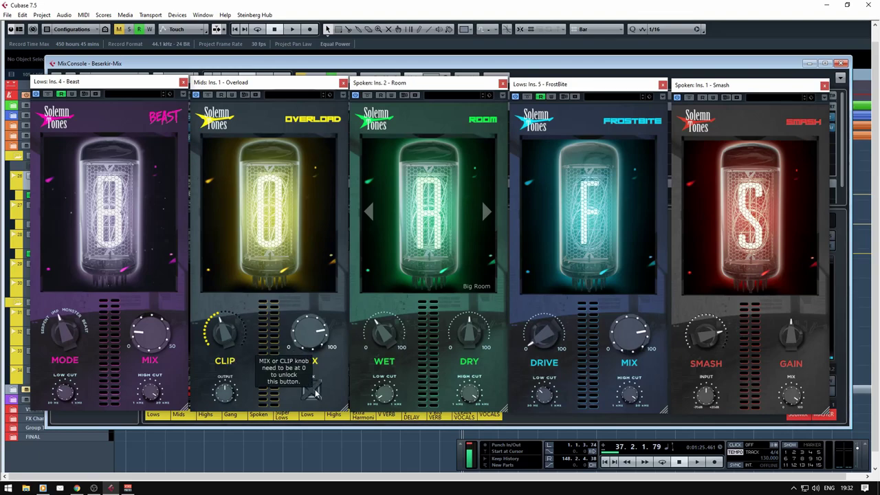
{"action": "left_click", "coordinate": [311, 391]}
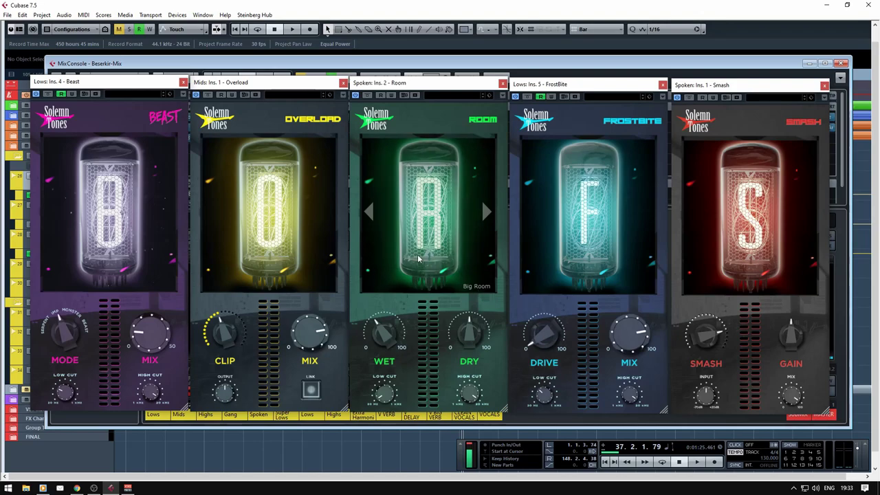
Cycle through the Room plugin's space presets, including Special Space 1, and return to Big Room
{"action": "left_click", "coordinate": [487, 213]}
{"action": "left_click", "coordinate": [487, 214]}
{"action": "left_click", "coordinate": [488, 214]}
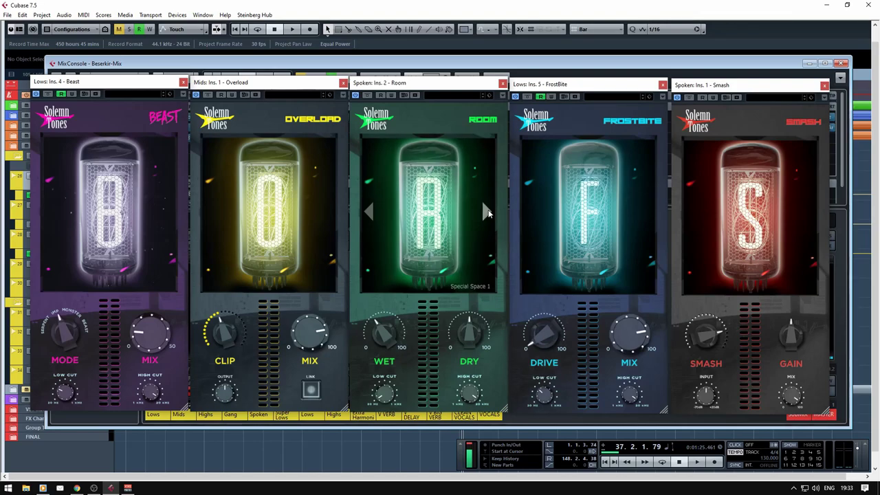
{"action": "left_click", "coordinate": [487, 213]}
{"action": "left_click", "coordinate": [487, 214]}
{"action": "left_click", "coordinate": [487, 214]}
Sweep FrostBite's Drive up to 100 and settle it at a low setting
{"action": "left_click_drag", "start_coordinate": [544, 339], "coordinate": [543, 383]}
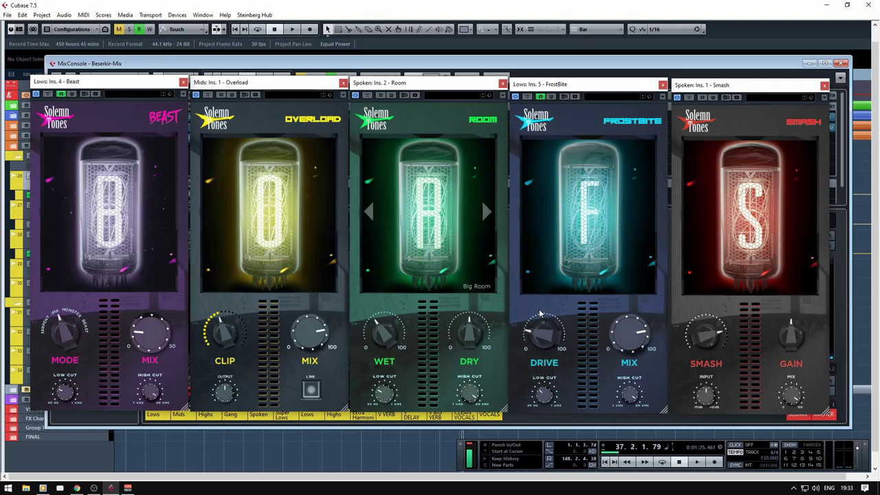
{"action": "left_click_drag", "start_coordinate": [540, 313], "coordinate": [538, 319]}
{"action": "left_click_drag", "start_coordinate": [535, 344], "coordinate": [558, 159]}
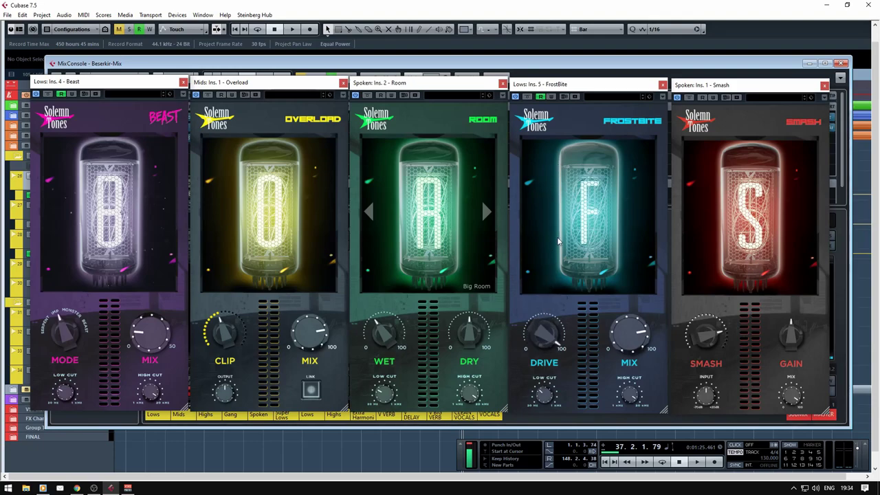
{"action": "left_click_drag", "start_coordinate": [554, 340], "coordinate": [557, 353]}
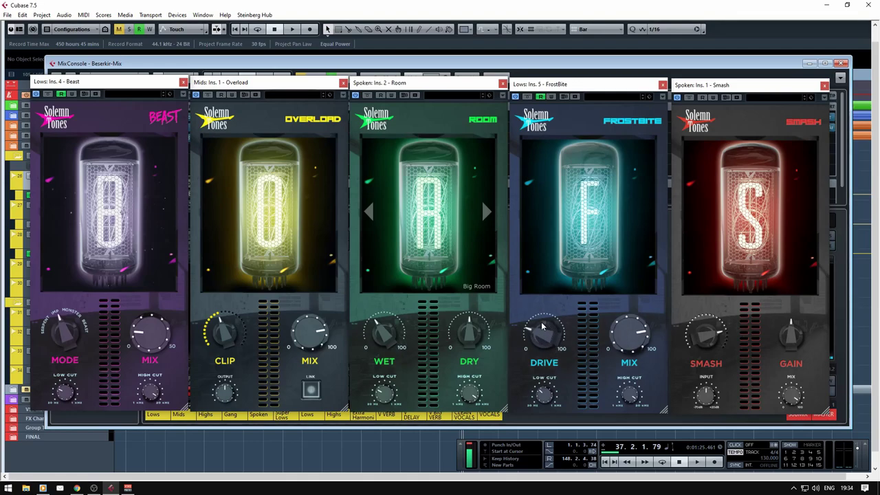
{"action": "left_click_drag", "start_coordinate": [541, 325], "coordinate": [537, 329]}
Sweep the Smash plugin's Smash amount up to its maximum and bring it back to its original setting
{"action": "mouse_move", "coordinate": [711, 335]}
{"action": "left_mouse_down"}
{"action": "mouse_move", "coordinate": [715, 294]}
{"action": "mouse_move", "coordinate": [701, 332]}
{"action": "left_mouse_up"}
{"action": "left_click_drag", "start_coordinate": [722, 339], "coordinate": [697, 384]}
{"action": "left_click_drag", "start_coordinate": [710, 335], "coordinate": [708, 302]}
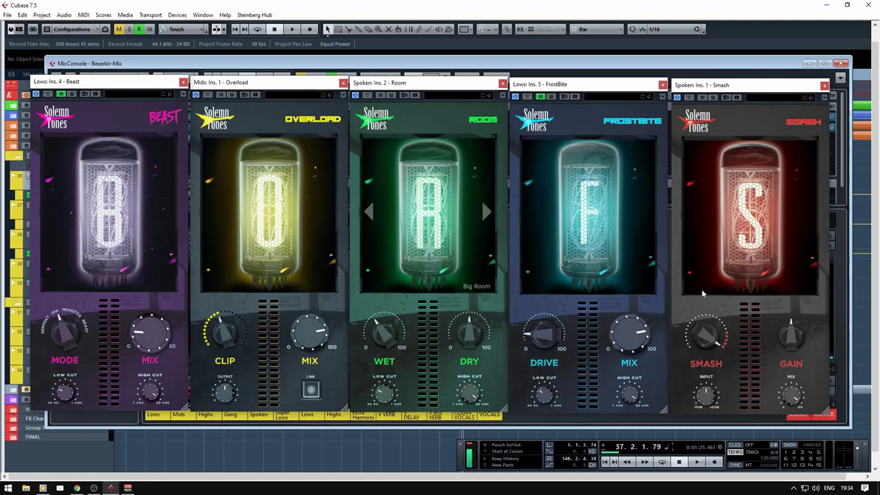
{"action": "left_click_drag", "start_coordinate": [707, 330], "coordinate": [733, 355]}
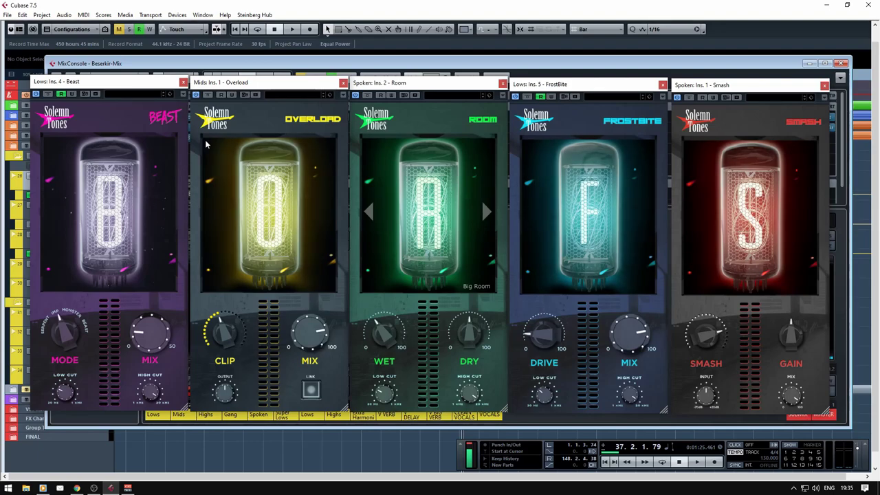
Close the Beast, Overload, Room, FrostBite and Smash plugin windows
{"action": "left_click", "coordinate": [183, 82]}
{"action": "left_click", "coordinate": [343, 82]}
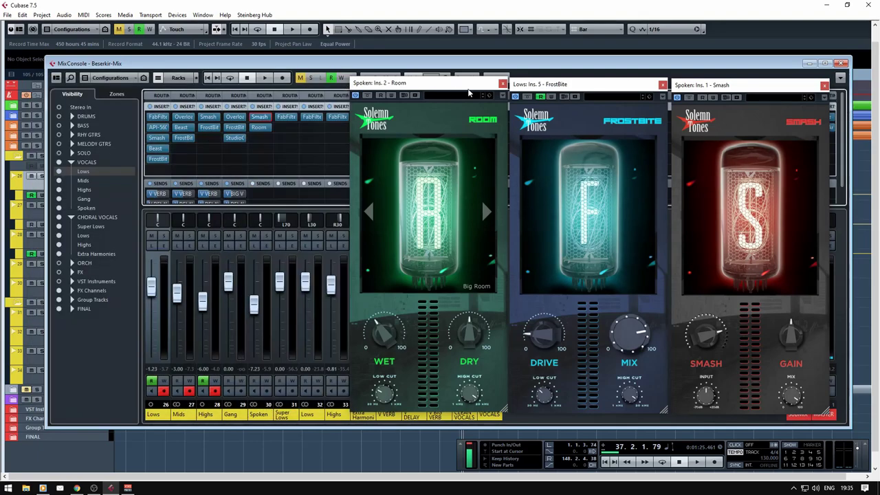
{"action": "left_click", "coordinate": [502, 83]}
{"action": "left_click", "coordinate": [662, 84]}
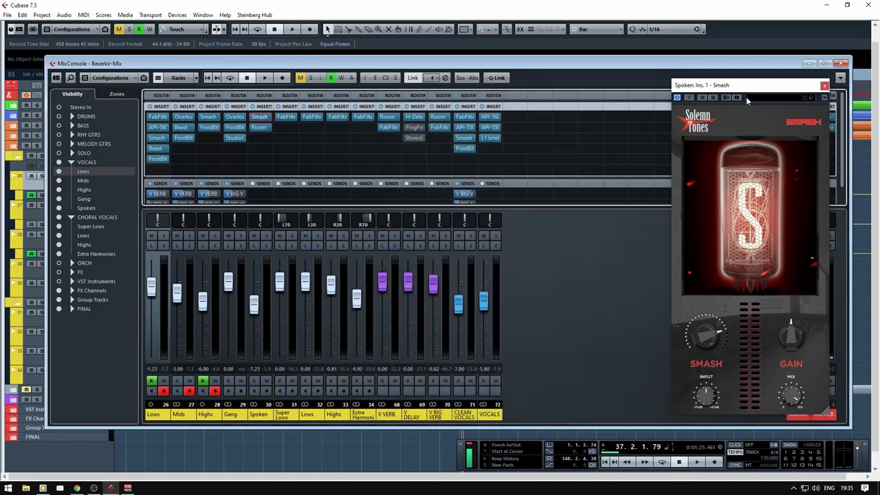
{"action": "left_click", "coordinate": [824, 88]}
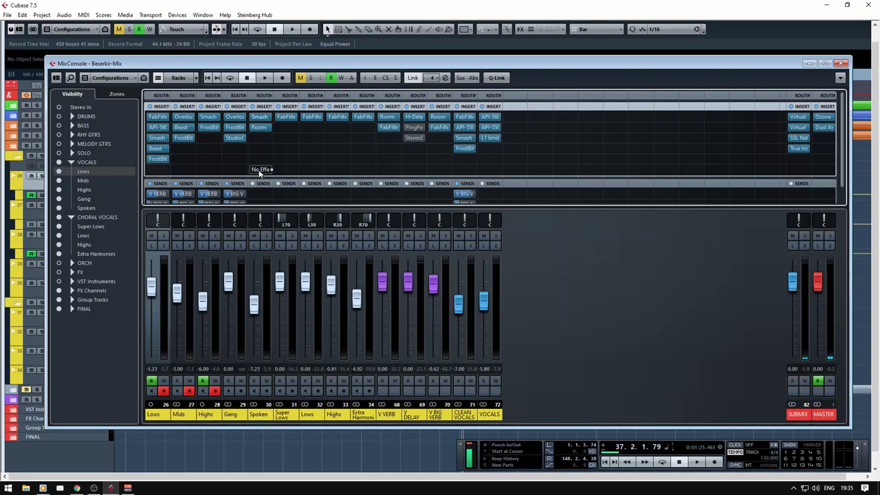
Open the Smash and FrostBite inserts of the Lows channel one after the other, look at them and close each
{"action": "left_click", "coordinate": [160, 140]}
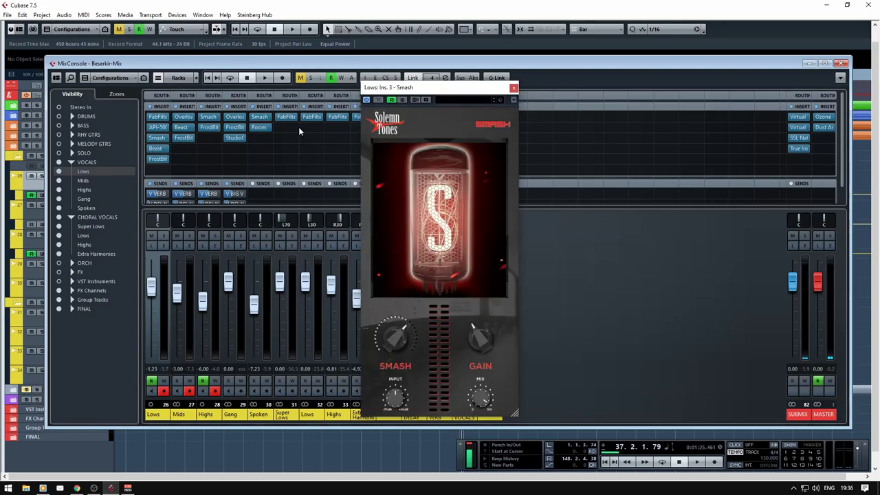
{"action": "left_click", "coordinate": [513, 88]}
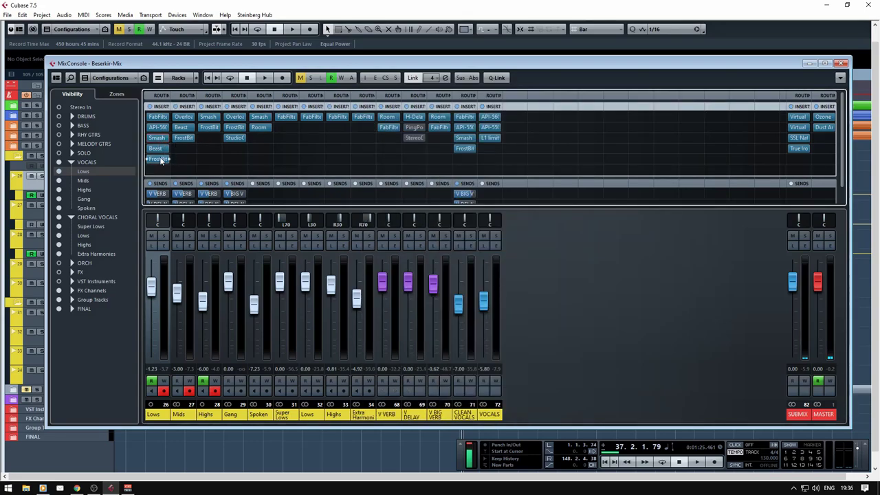
{"action": "left_click", "coordinate": [168, 159]}
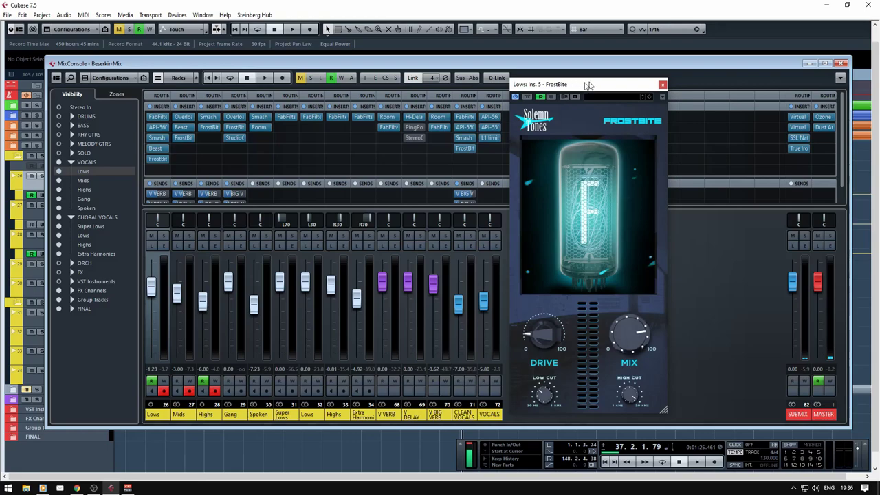
{"action": "left_click_drag", "start_coordinate": [584, 84], "coordinate": [385, 78]}
{"action": "left_click", "coordinate": [459, 78]}
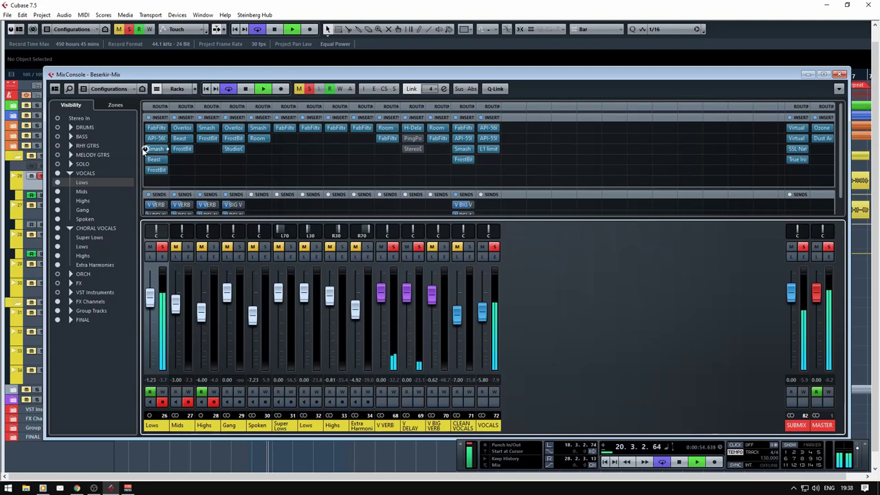
Bypass the Beast and FrostBite inserts on the Lows channel and audition its Smash insert alone during playback
{"action": "left_click", "coordinate": [154, 159]}
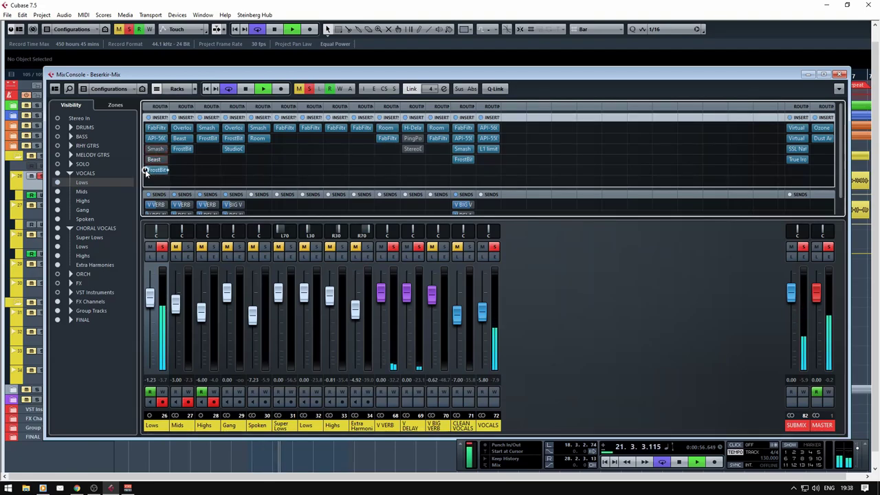
{"action": "left_click", "coordinate": [156, 149]}
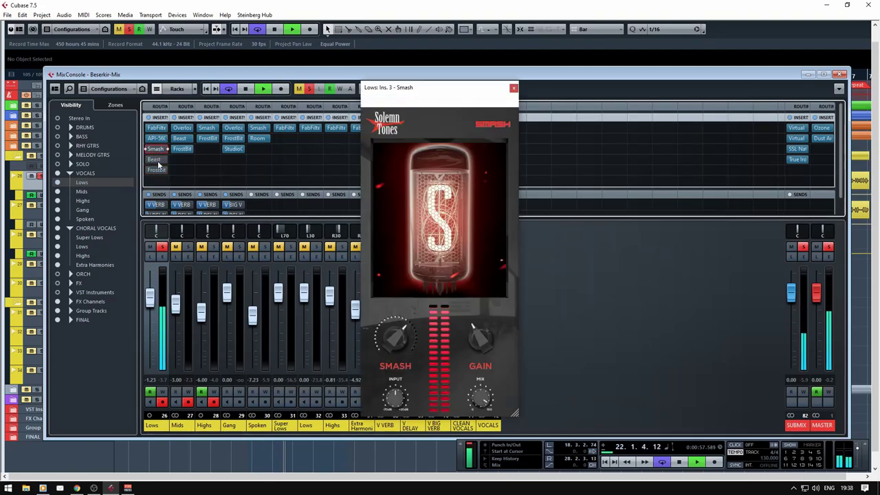
{"action": "left_click", "coordinate": [429, 238]}
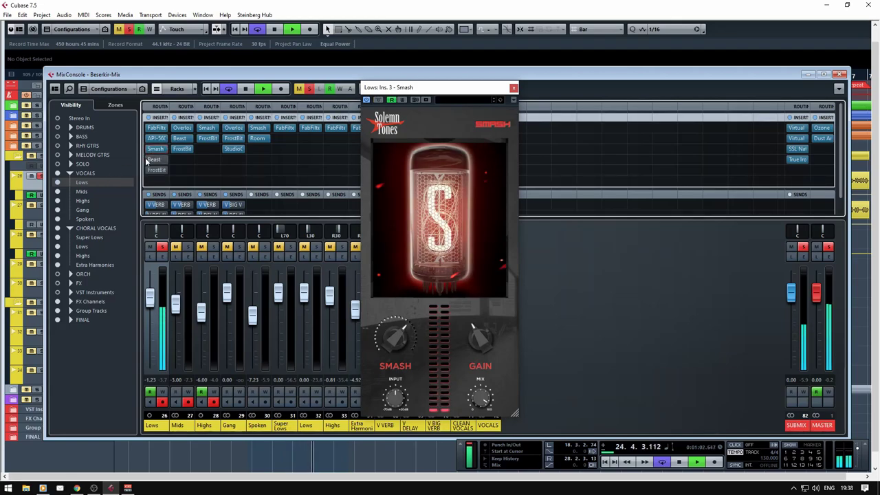
{"action": "left_click_drag", "start_coordinate": [444, 91], "coordinate": [409, 76]}
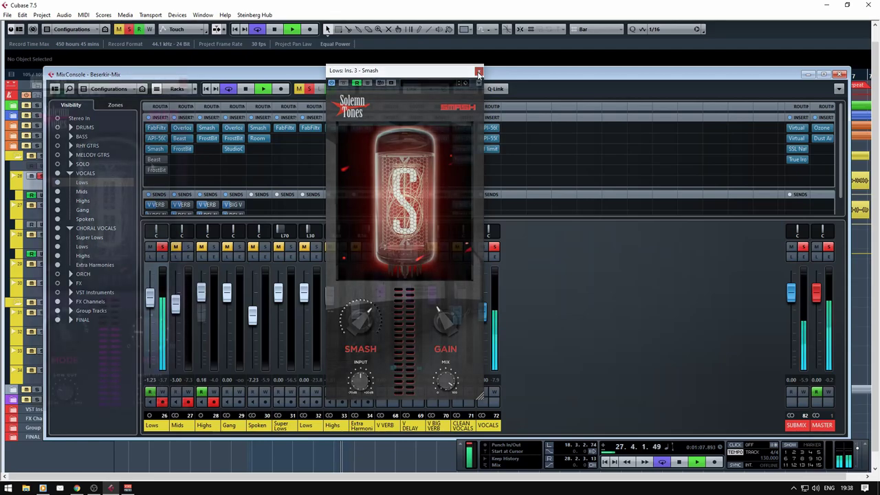
{"action": "left_click", "coordinate": [479, 72]}
Open the active Beast insert on the Lows channel, raise Mix close to 50 and switch Mode to Serpent
{"action": "left_click", "coordinate": [153, 158]}
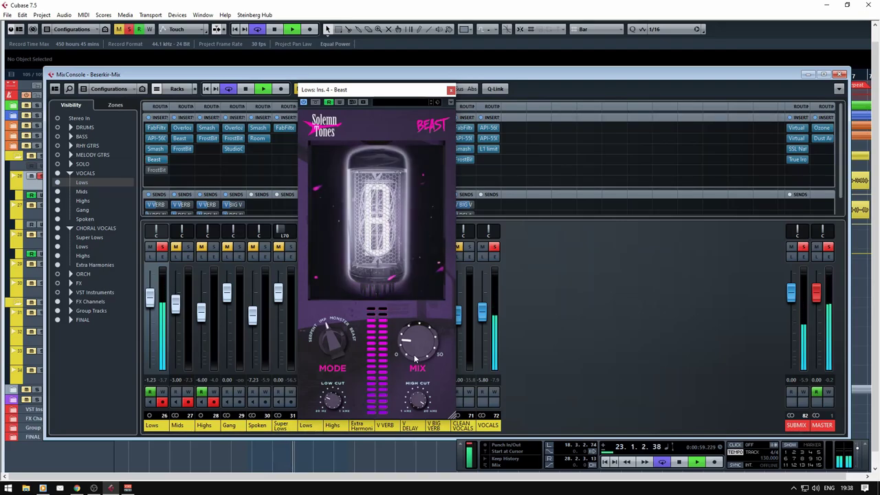
{"action": "left_click_drag", "start_coordinate": [414, 351], "coordinate": [341, 304]}
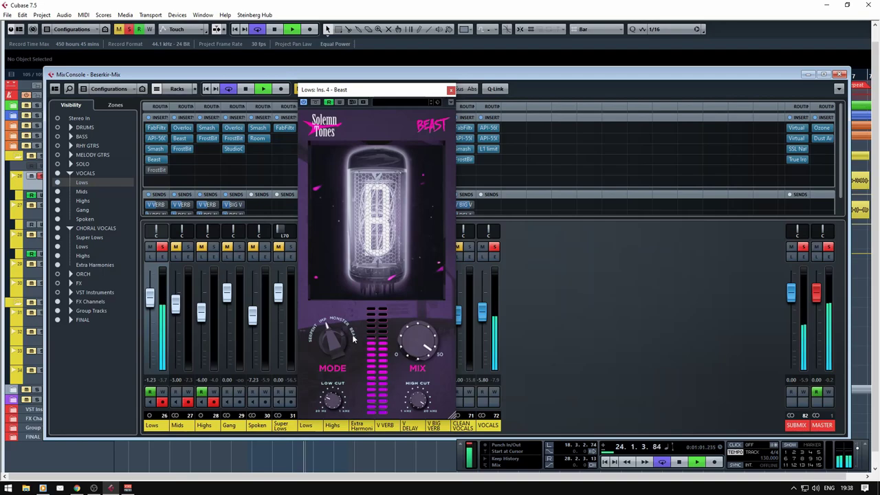
{"action": "left_click_drag", "start_coordinate": [349, 334], "coordinate": [326, 334]}
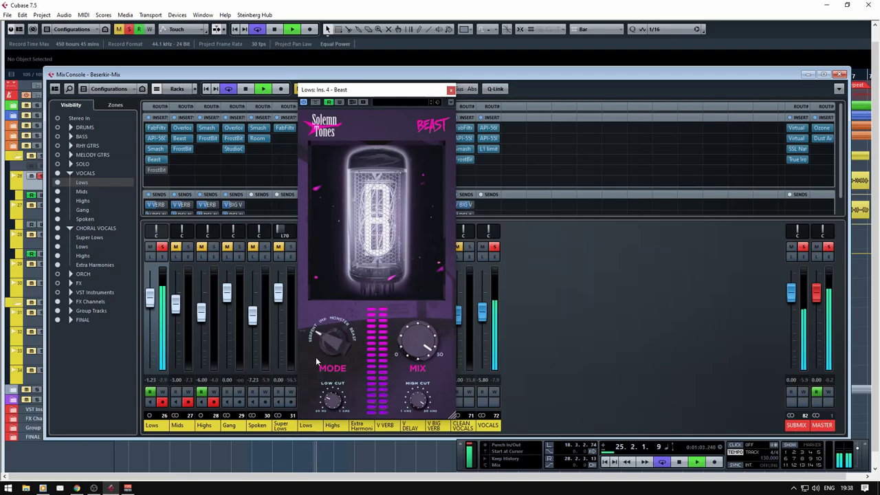
{"action": "left_click", "coordinate": [322, 335]}
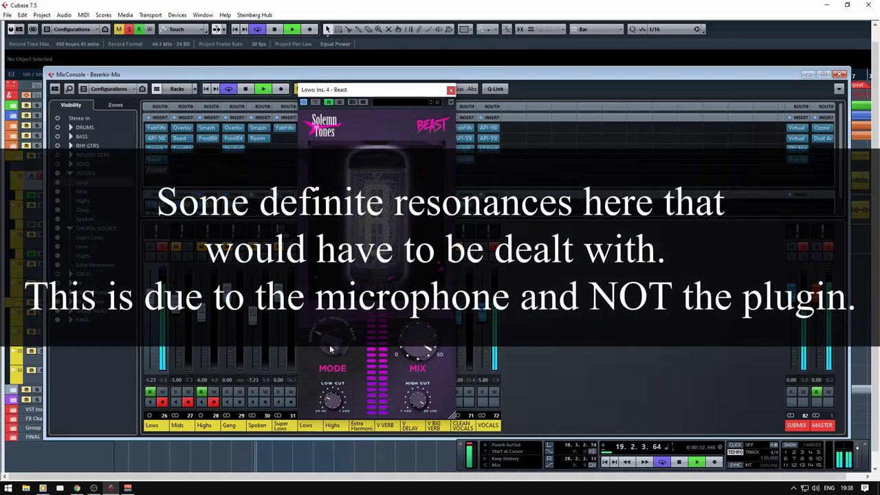
Switch Beast through Monster mode, lower Mix to about 10 and settle Mode on Imp
{"action": "left_click", "coordinate": [330, 342]}
{"action": "left_click", "coordinate": [333, 347]}
{"action": "left_click_drag", "start_coordinate": [417, 349], "coordinate": [419, 425]}
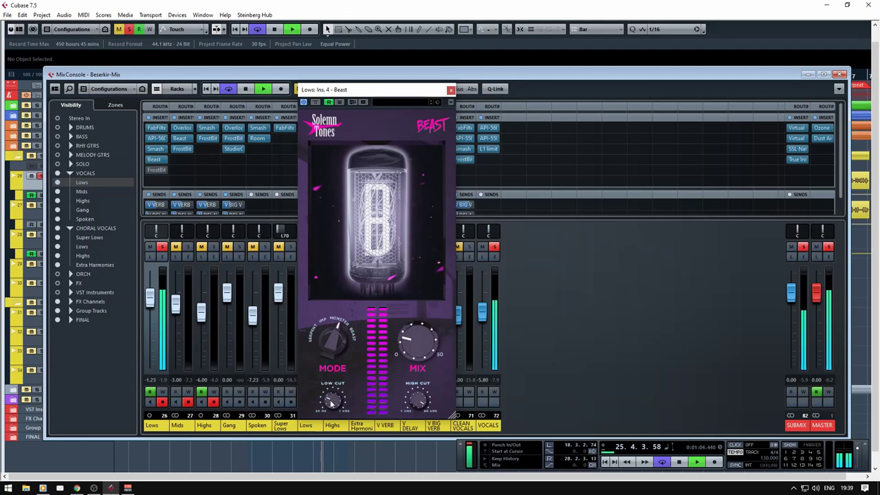
{"action": "left_click_drag", "start_coordinate": [332, 337], "coordinate": [330, 354]}
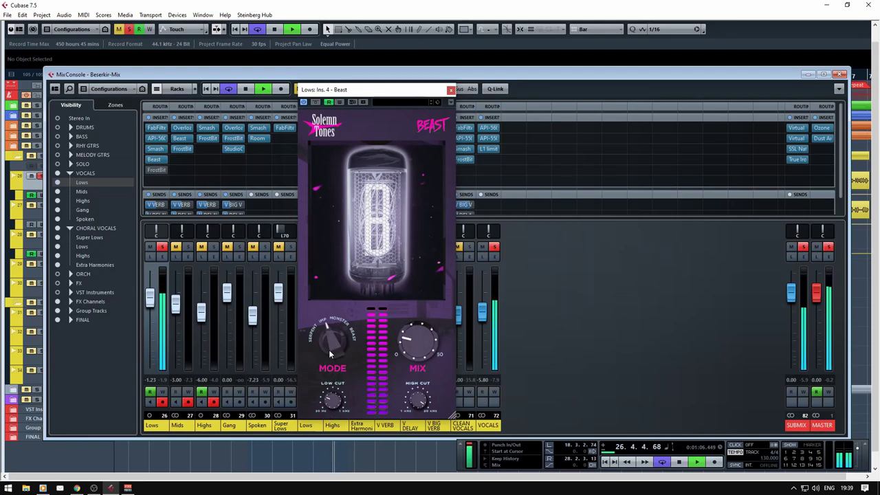
Open the Lows channel's FrostBite insert, toggle the plugin off and on, raise Drive slightly and close it
{"action": "left_click", "coordinate": [157, 170]}
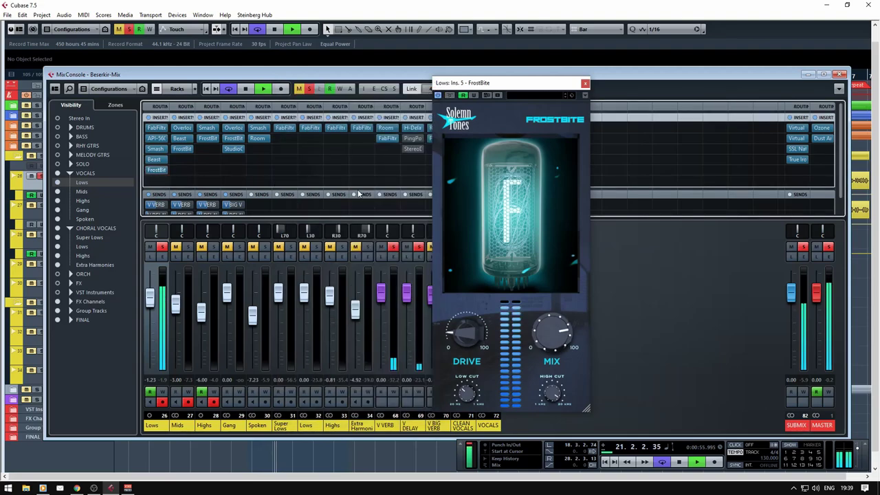
{"action": "left_click_drag", "start_coordinate": [506, 305], "coordinate": [413, 303]}
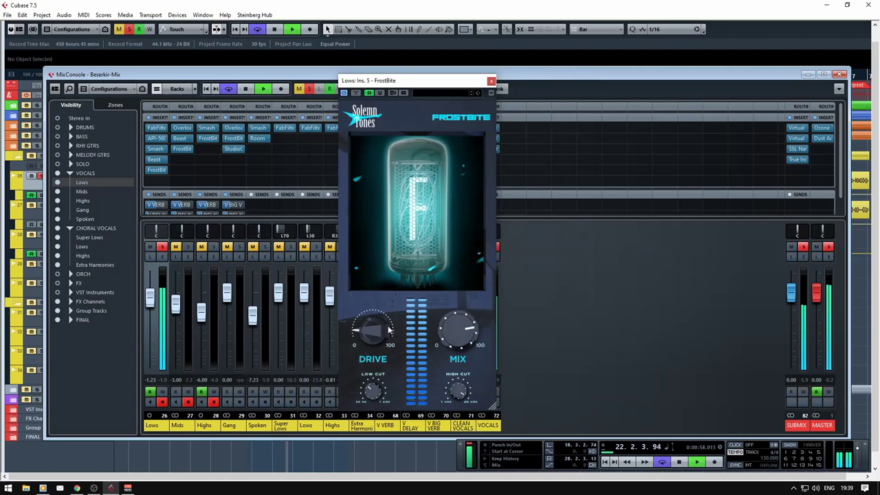
{"action": "left_click", "coordinate": [418, 247]}
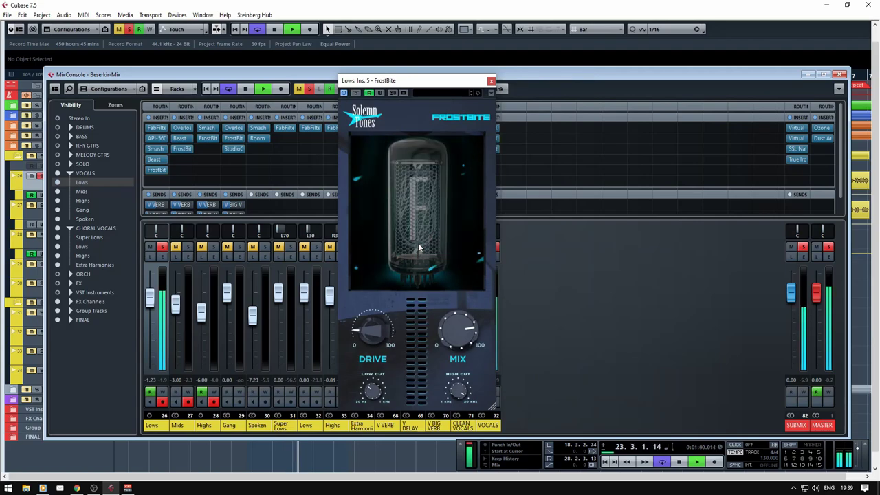
{"action": "left_click", "coordinate": [417, 246]}
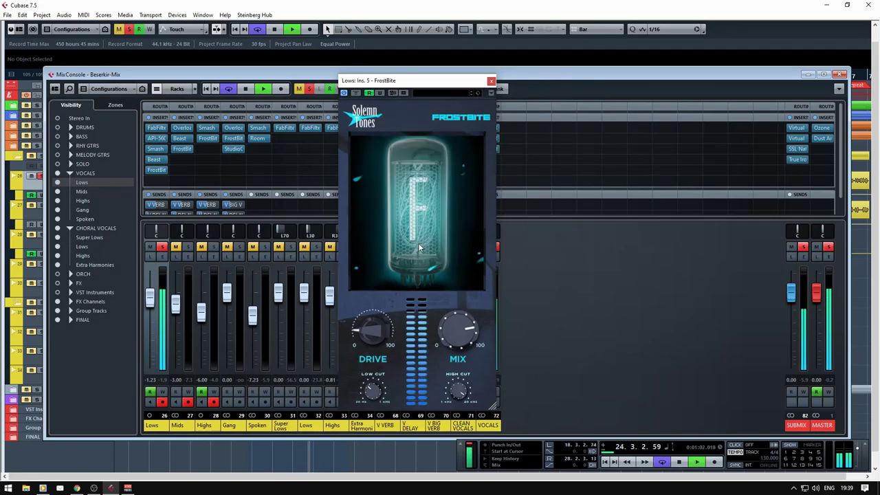
{"action": "mouse_move", "coordinate": [374, 336]}
{"action": "left_mouse_down"}
{"action": "mouse_move", "coordinate": [383, 291]}
{"action": "mouse_move", "coordinate": [375, 361]}
{"action": "mouse_move", "coordinate": [385, 296]}
{"action": "mouse_move", "coordinate": [380, 327]}
{"action": "left_mouse_up"}
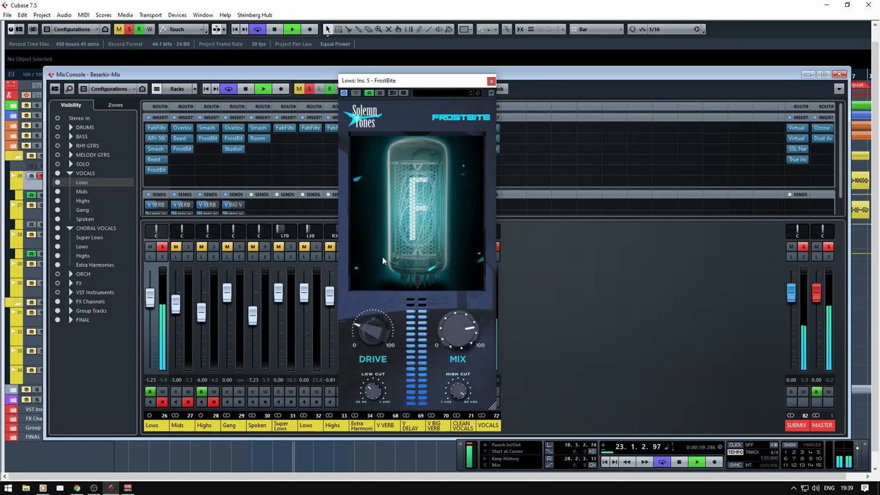
{"action": "left_click", "coordinate": [491, 81]}
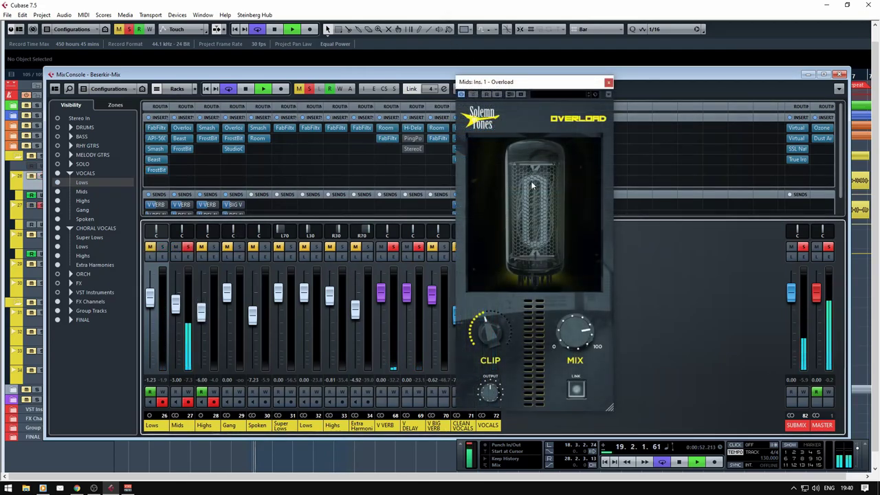
Examine the Mids channel's Overload, Beast and FrostBite inserts one after another during playback
{"action": "left_click_drag", "start_coordinate": [537, 89], "coordinate": [448, 85]}
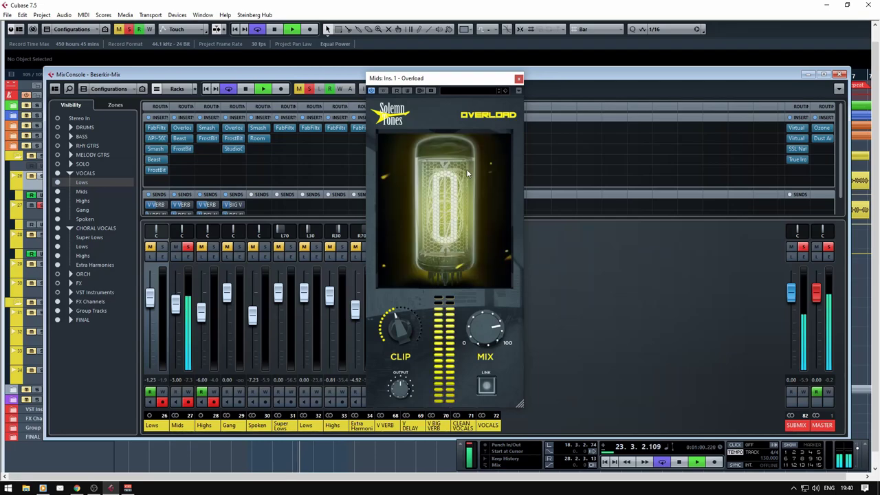
{"action": "left_click", "coordinate": [519, 78]}
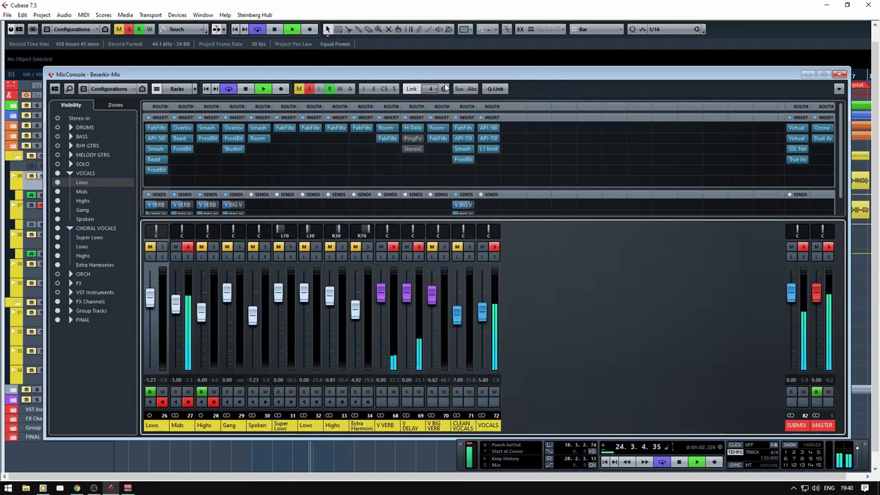
{"action": "left_click", "coordinate": [186, 139]}
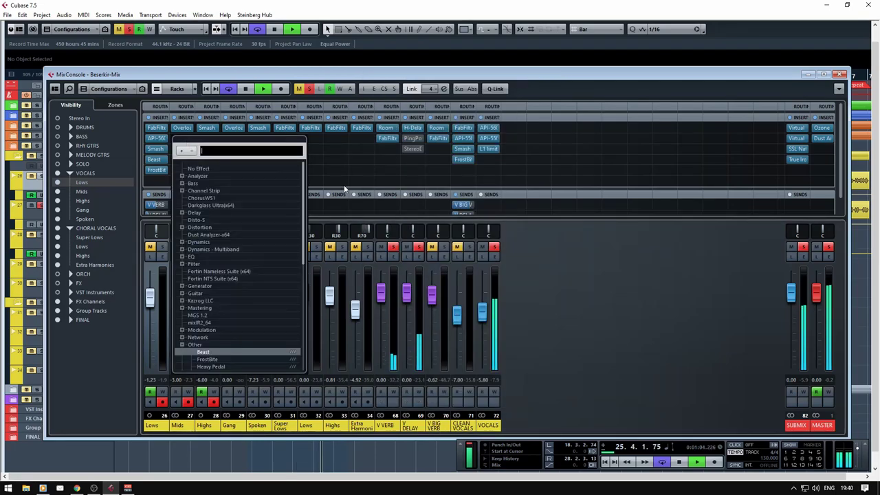
{"action": "left_click", "coordinate": [347, 170]}
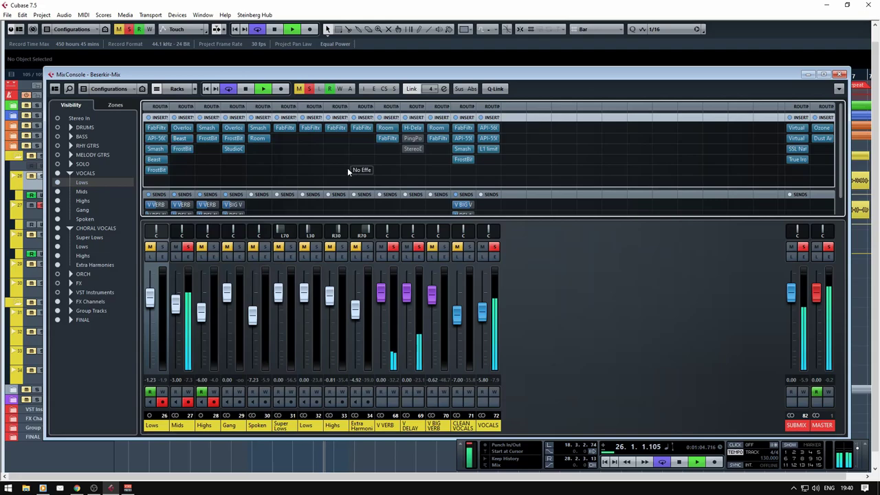
{"action": "left_click", "coordinate": [180, 138]}
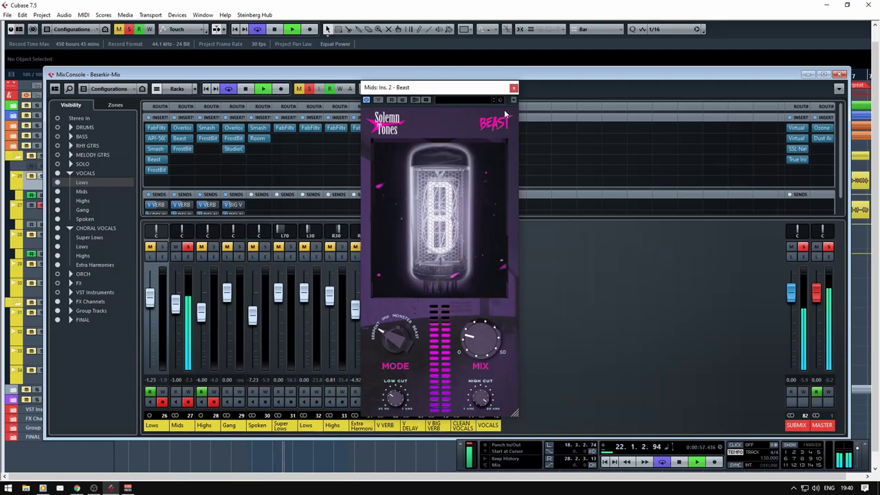
{"action": "left_click", "coordinate": [513, 88]}
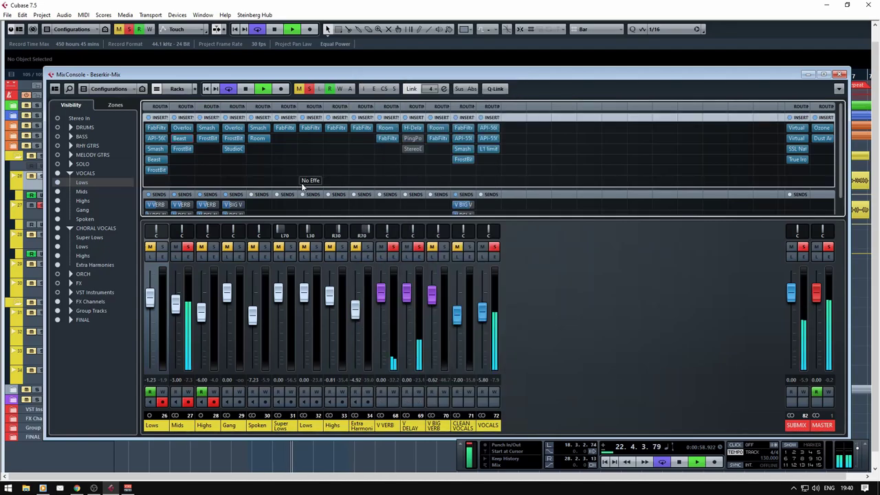
{"action": "left_click", "coordinate": [181, 149]}
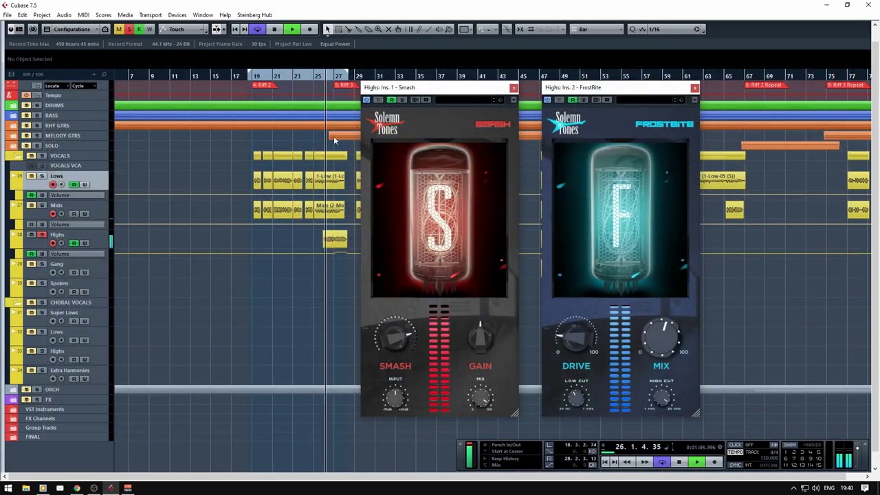
{"action": "left_click_drag", "start_coordinate": [284, 81], "coordinate": [320, 81]}
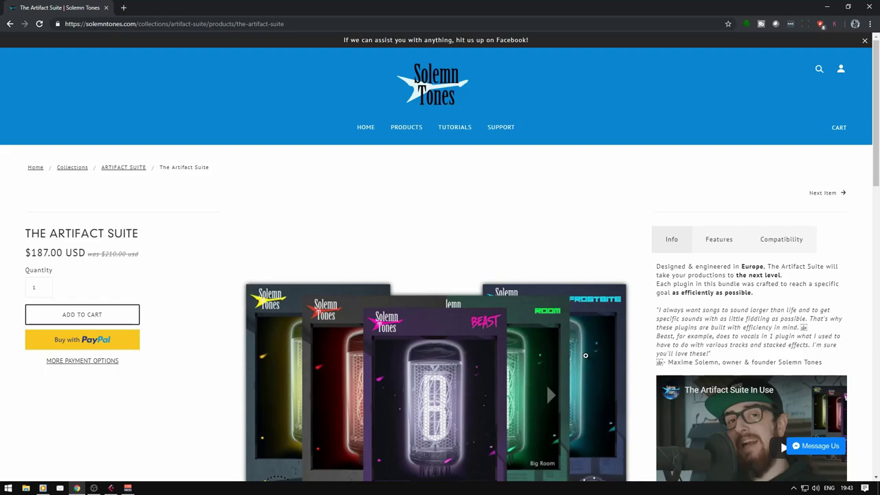
Enlarge and close the Artifact Suite product image on the Solemn Tones website, and look over the product page's pricing and description
{"action": "left_click", "coordinate": [570, 226]}
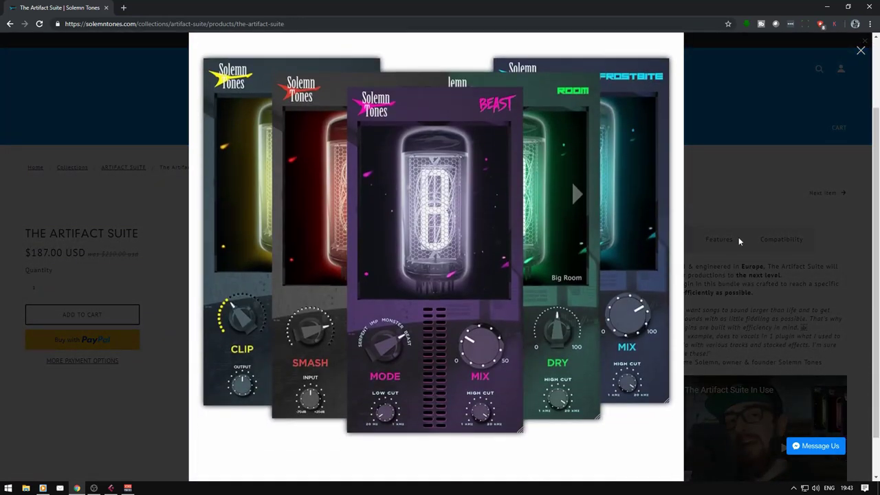
{"action": "scroll", "coordinate": [739, 241], "scroll_direction": "up", "scroll_amount": 1}
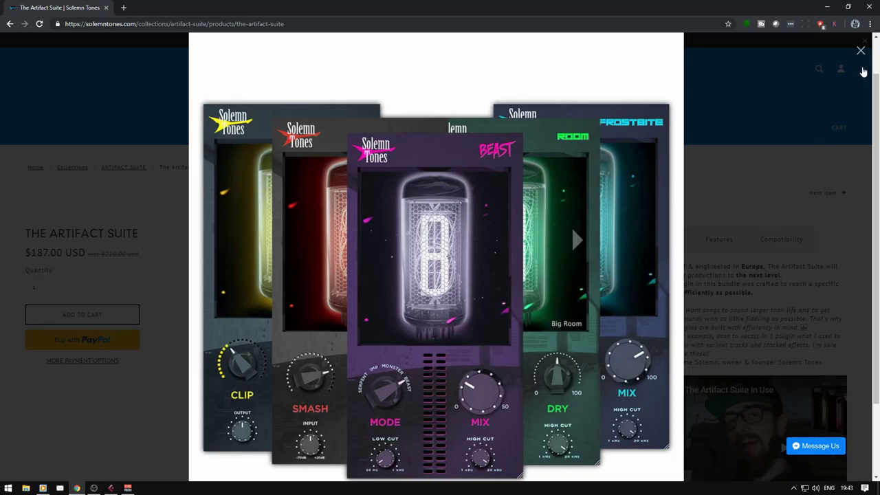
{"action": "left_click", "coordinate": [861, 52]}
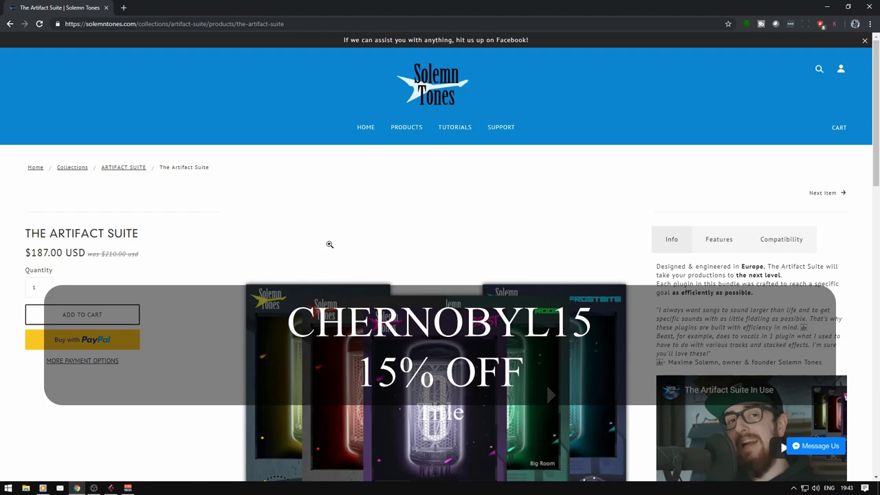
{"action": "scroll", "coordinate": [313, 228], "scroll_direction": "down", "scroll_amount": 3}
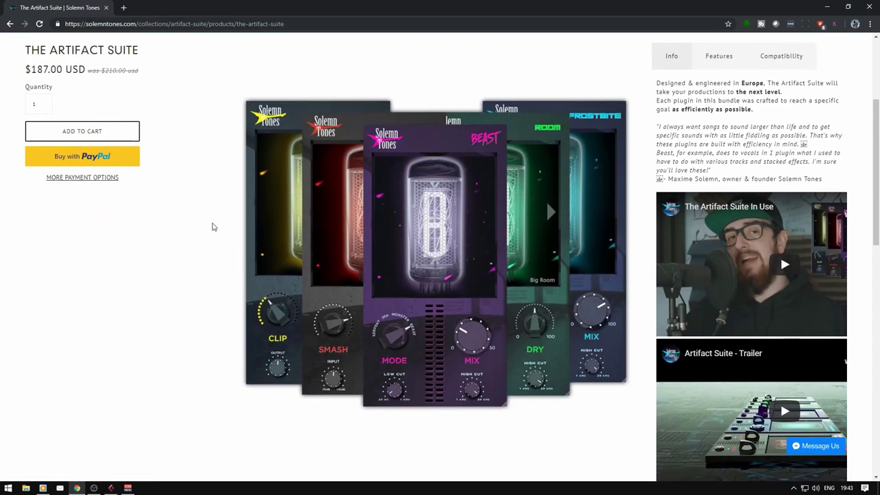
{"action": "scroll", "coordinate": [213, 220], "scroll_direction": "up", "scroll_amount": 2}
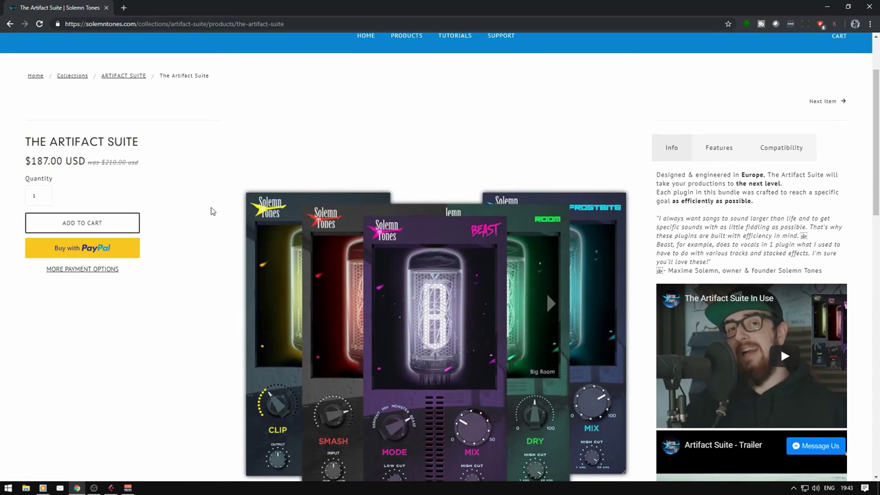
{"action": "scroll", "coordinate": [212, 211], "scroll_direction": "up", "scroll_amount": 2}
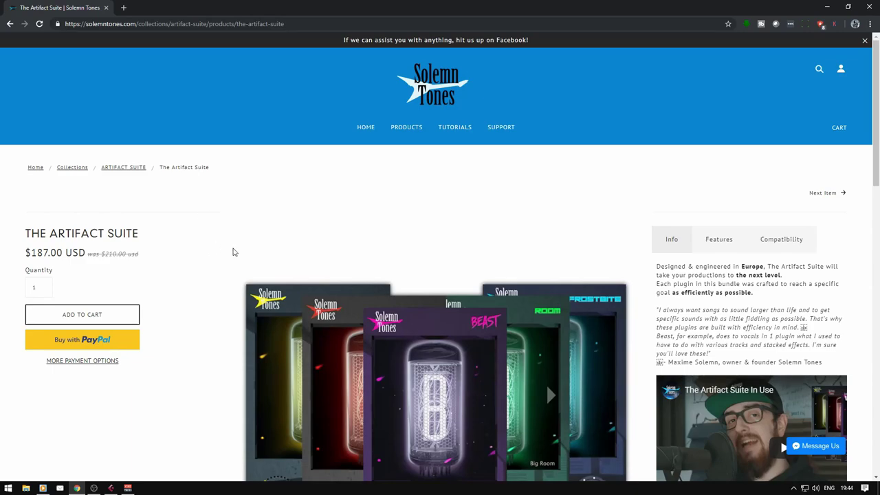
{"action": "scroll", "coordinate": [238, 229], "scroll_direction": "down", "scroll_amount": 3}
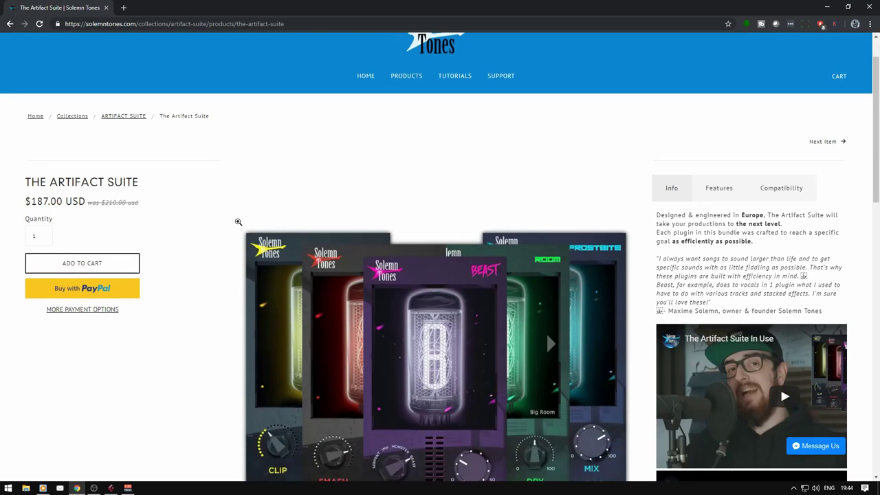